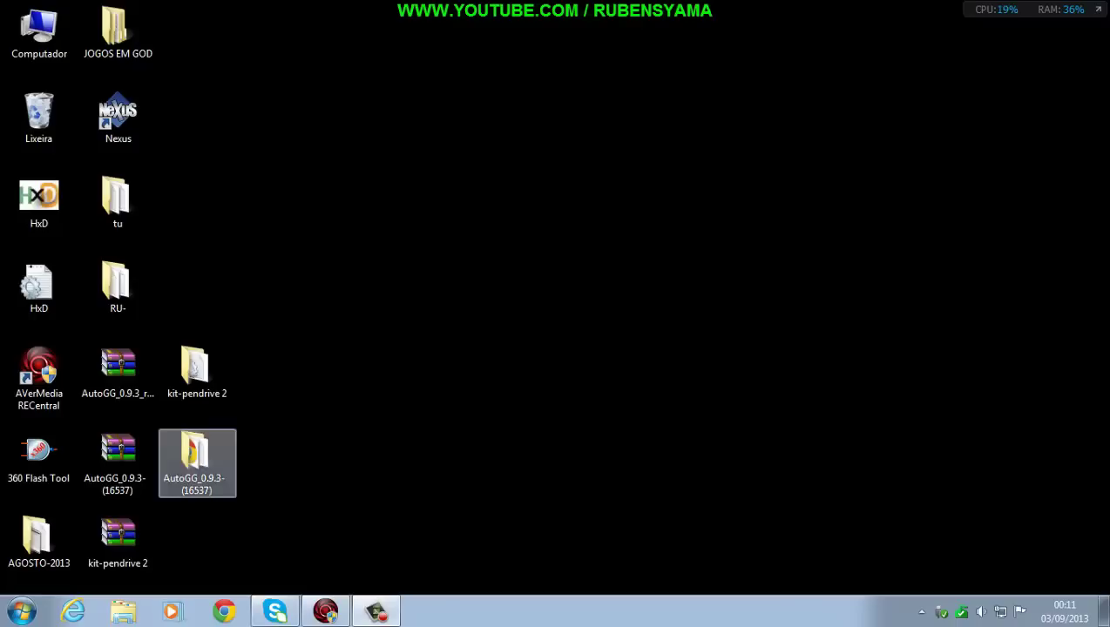
Group the two AutoGG archives, the kit-pendrive 2 archive and the kit-pendrive 2 folder together in the middle of the desktop
left_click_drag(117, 371, 431, 379)
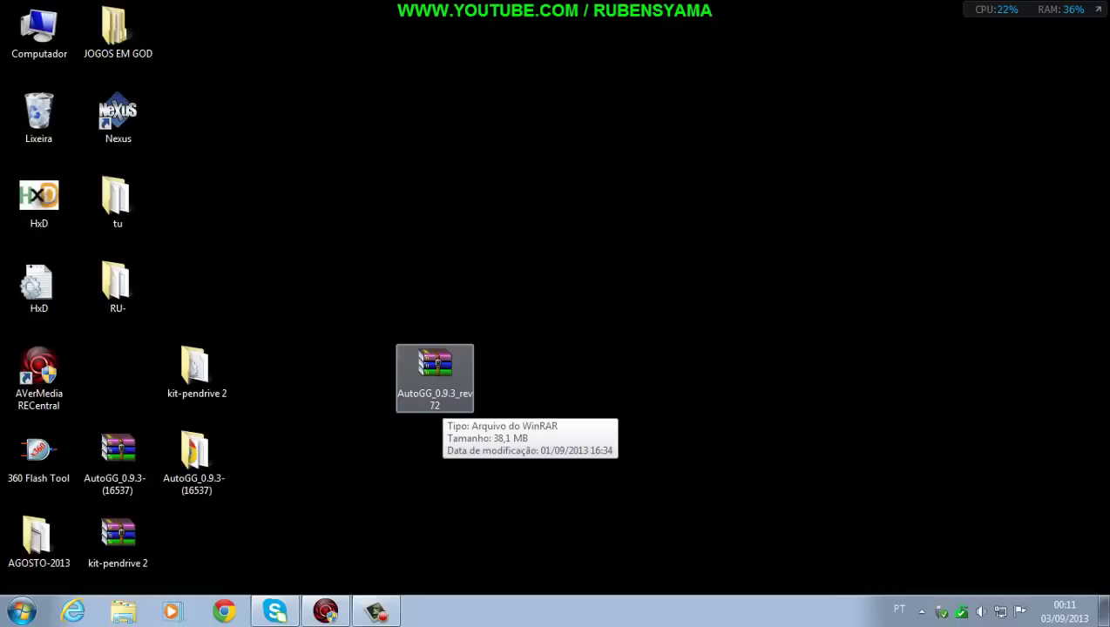
left_click_drag(118, 453, 514, 375)
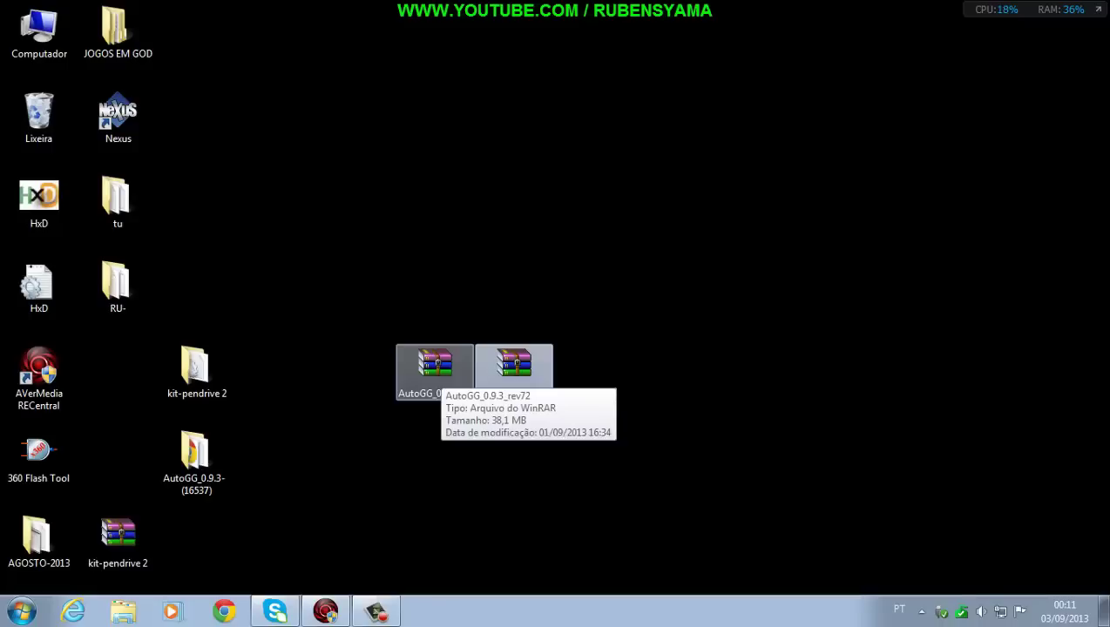
left_click(514, 364)
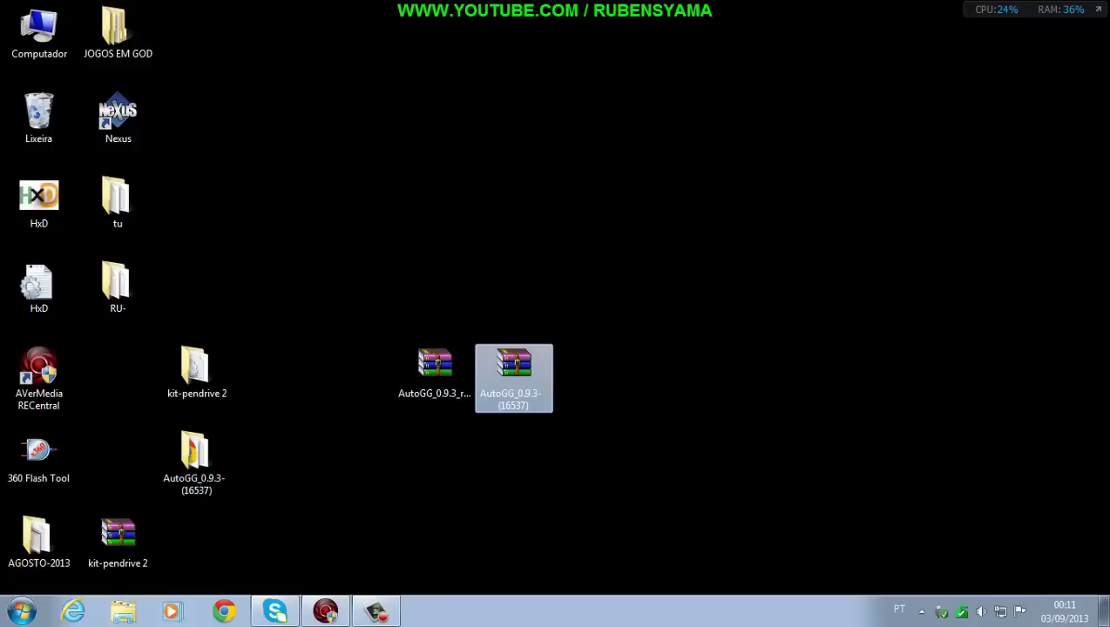
left_click_drag(118, 533, 516, 451)
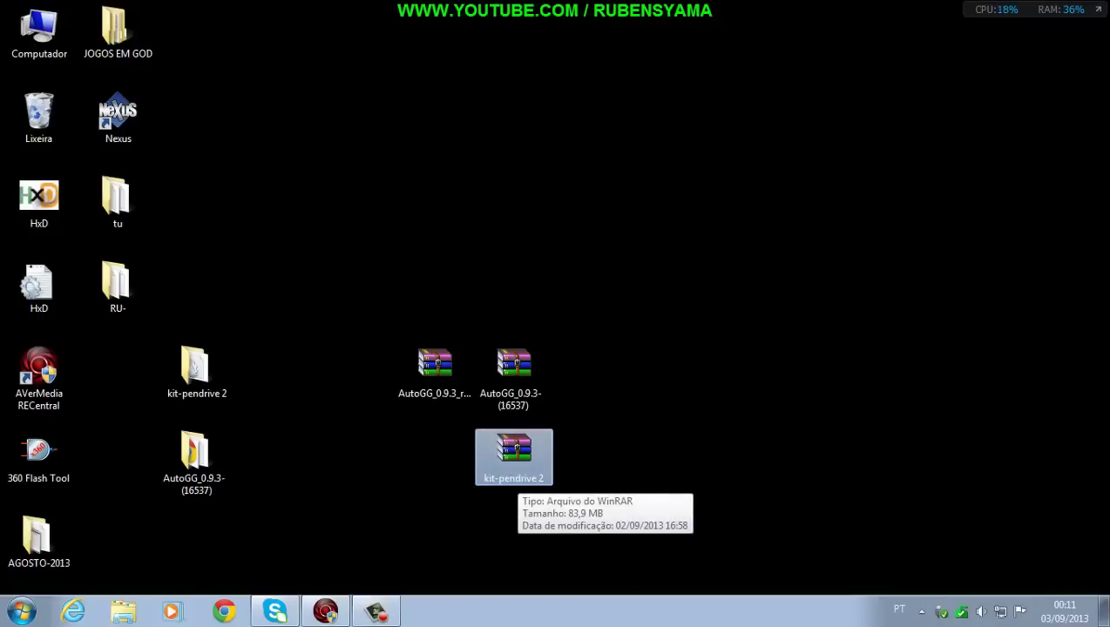
left_click_drag(197, 370, 423, 457)
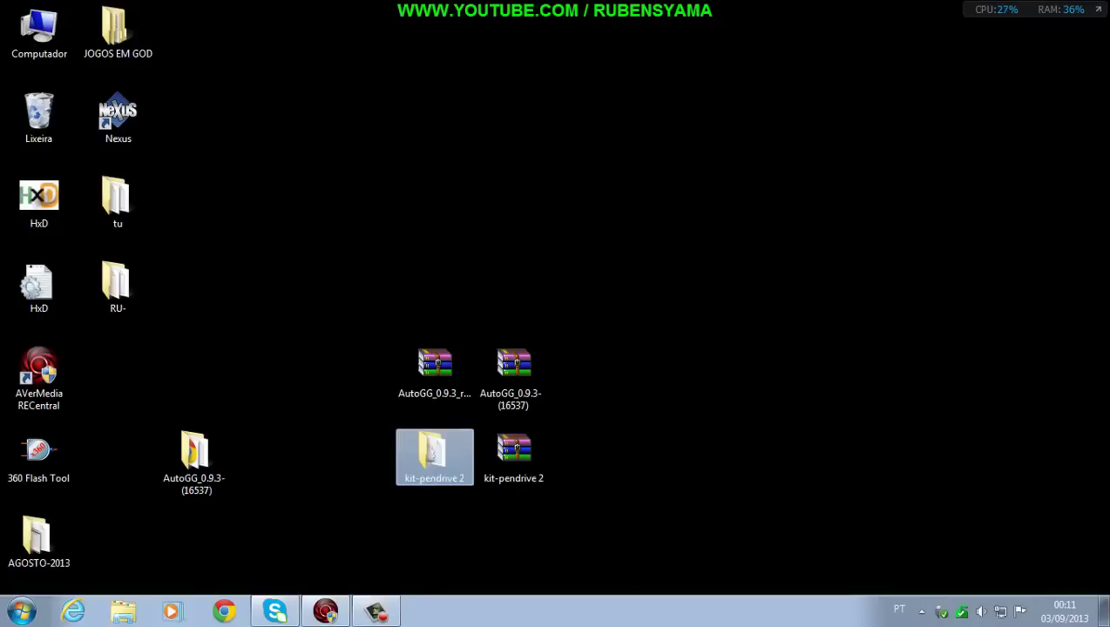
Review the launch configuration file inside the kit-pendrive 2 folder, and close the file and the folder
double_click(423, 455)
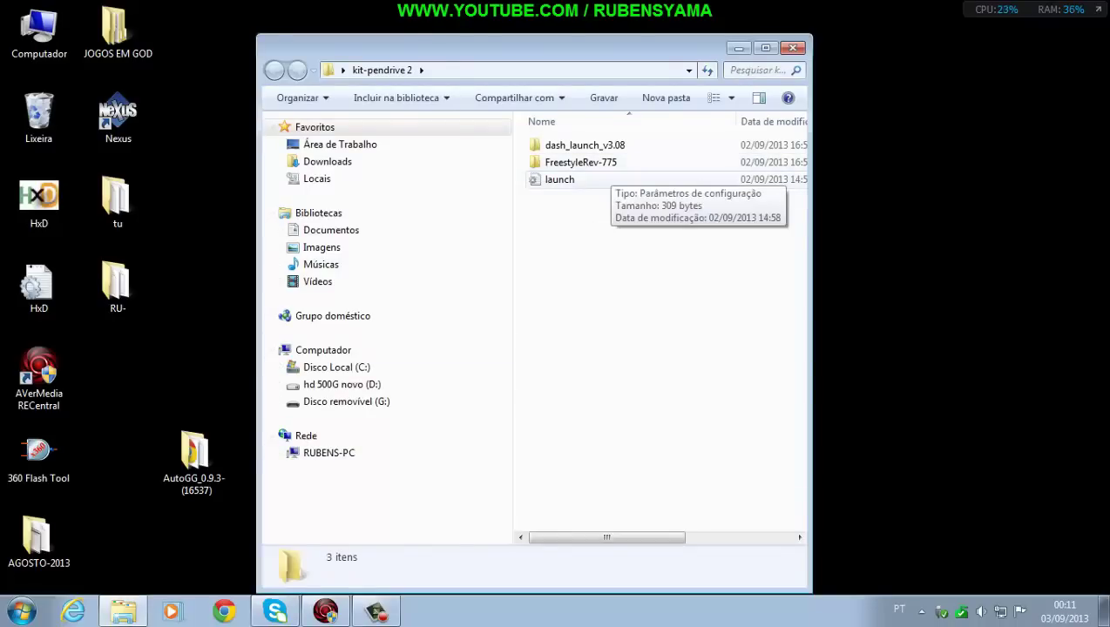
double_click(610, 178)
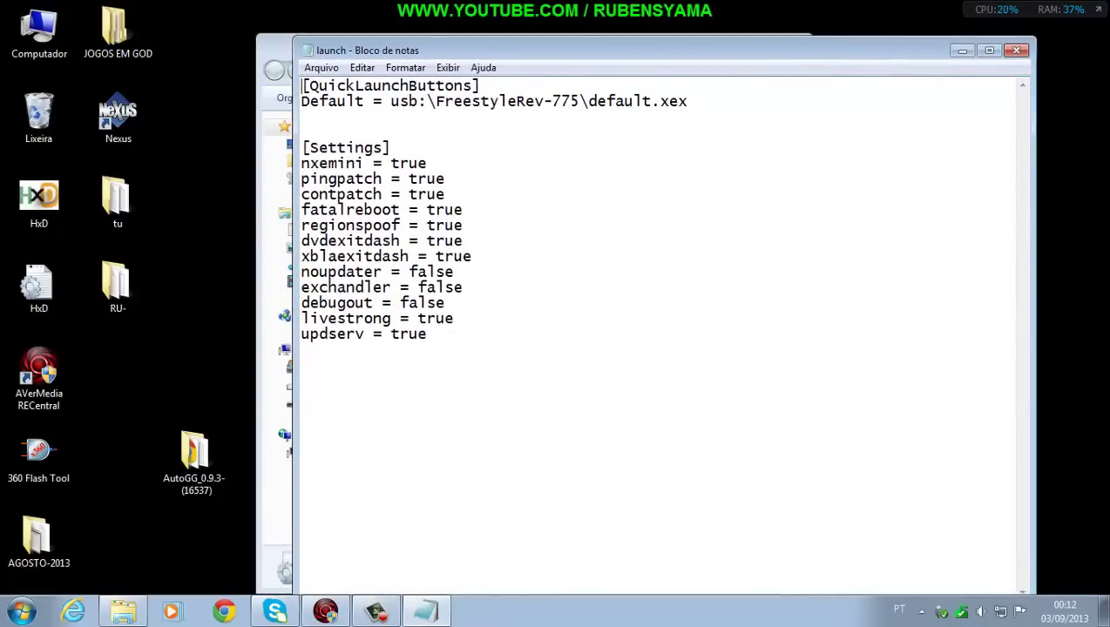
left_click(1016, 50)
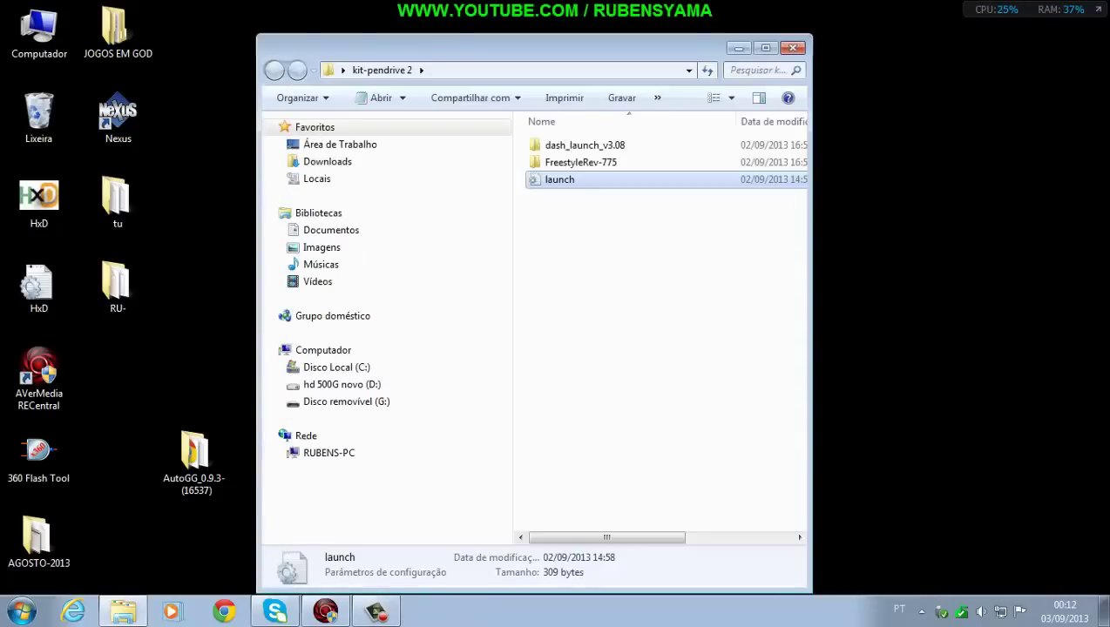
left_click(792, 47)
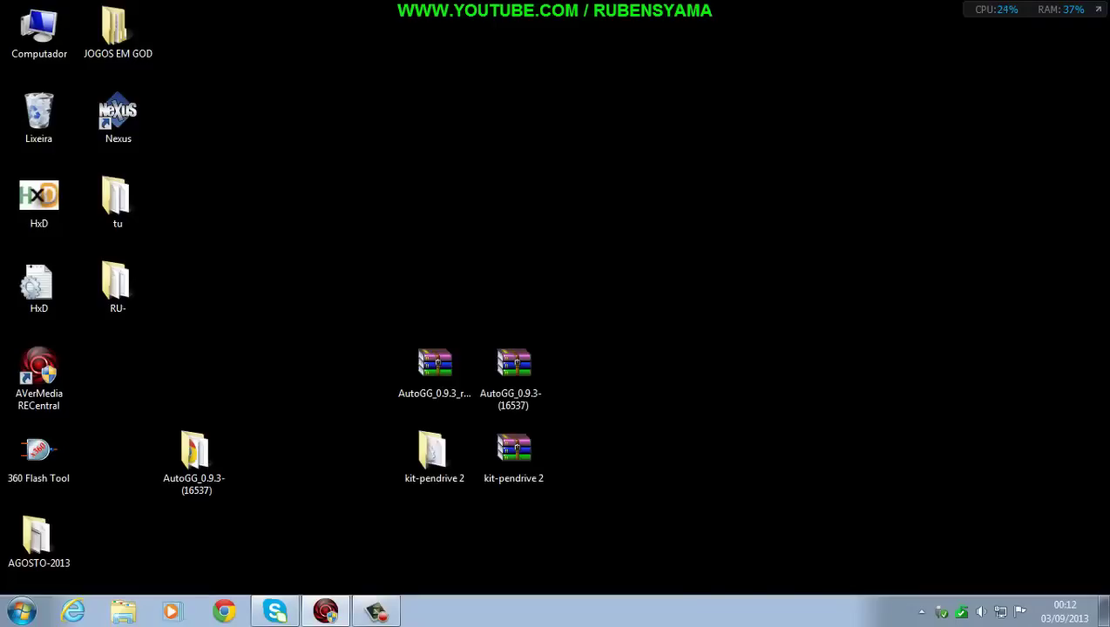
Place the AutoGG_0.9.3-(16537) and kit-pendrive 2 folders side by side mid-desktop, and return the three archives to the second icon column
left_click_drag(193, 453, 669, 374)
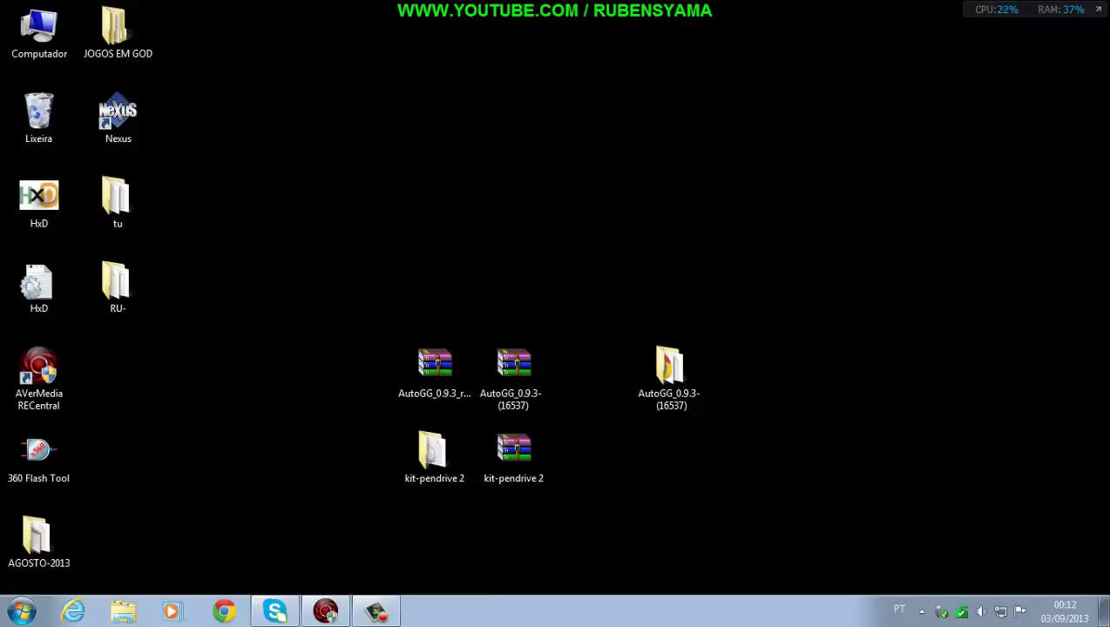
left_click_drag(434, 364, 117, 364)
left_click_drag(513, 364, 118, 449)
left_click_drag(514, 449, 117, 536)
left_click_drag(434, 451, 591, 370)
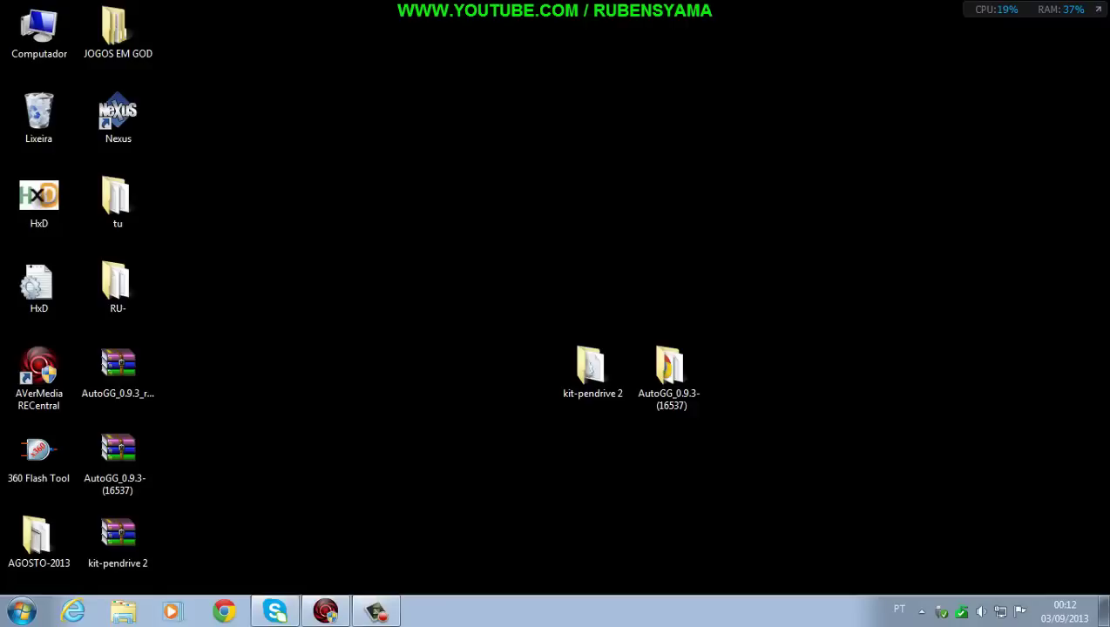
right_click(237, 317)
left_click(261, 365)
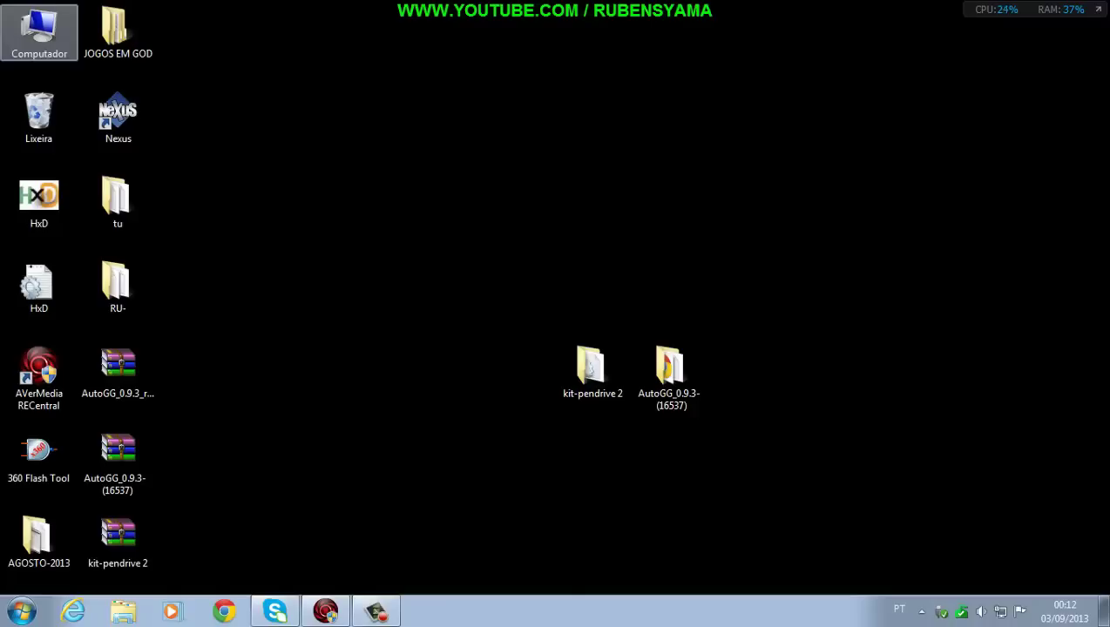
Check the contents of the removable drive G: and return to the list of drives
double_click(38, 34)
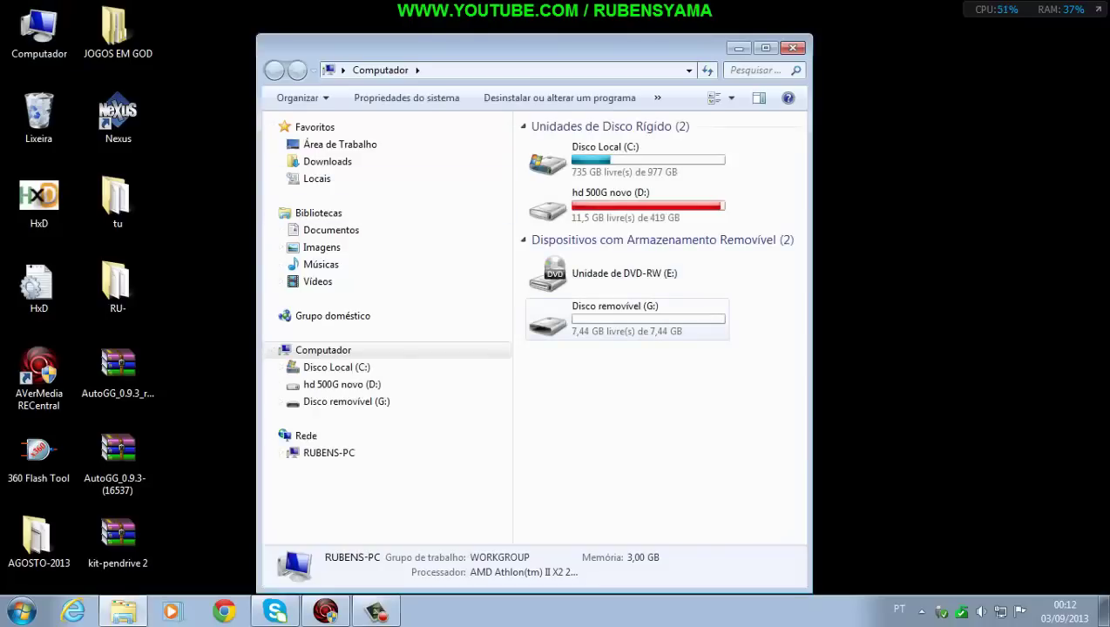
left_click(627, 318)
double_click(627, 319)
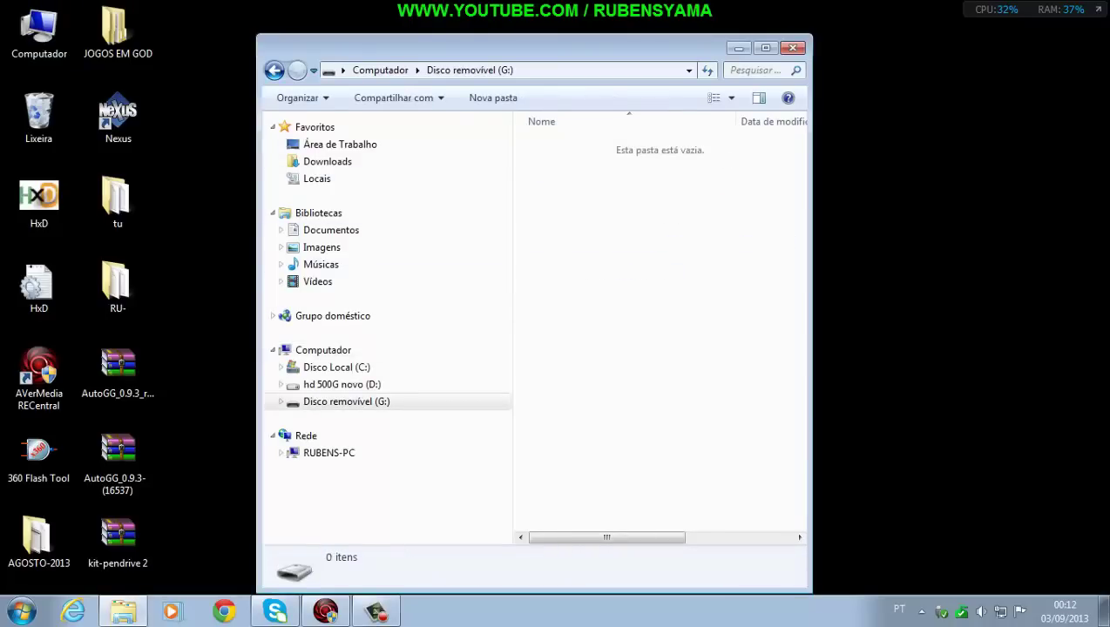
left_click(273, 70)
Quick-format removable drive G: as FAT32 with a 16-byte allocation unit and no volume label, and close the drive windows
right_click(566, 319)
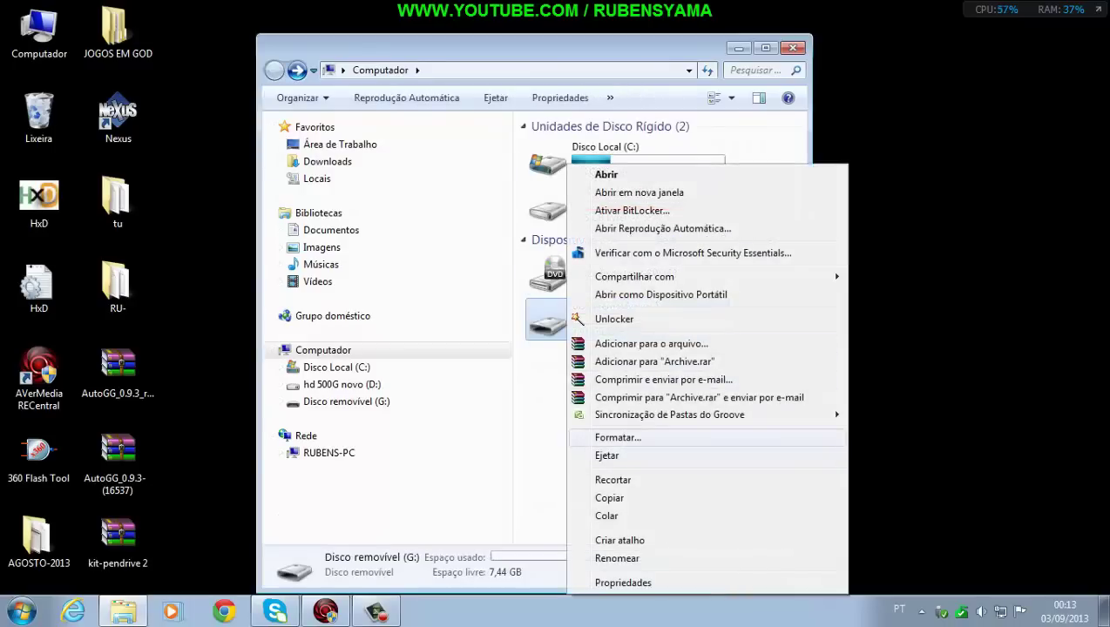
left_click(617, 437)
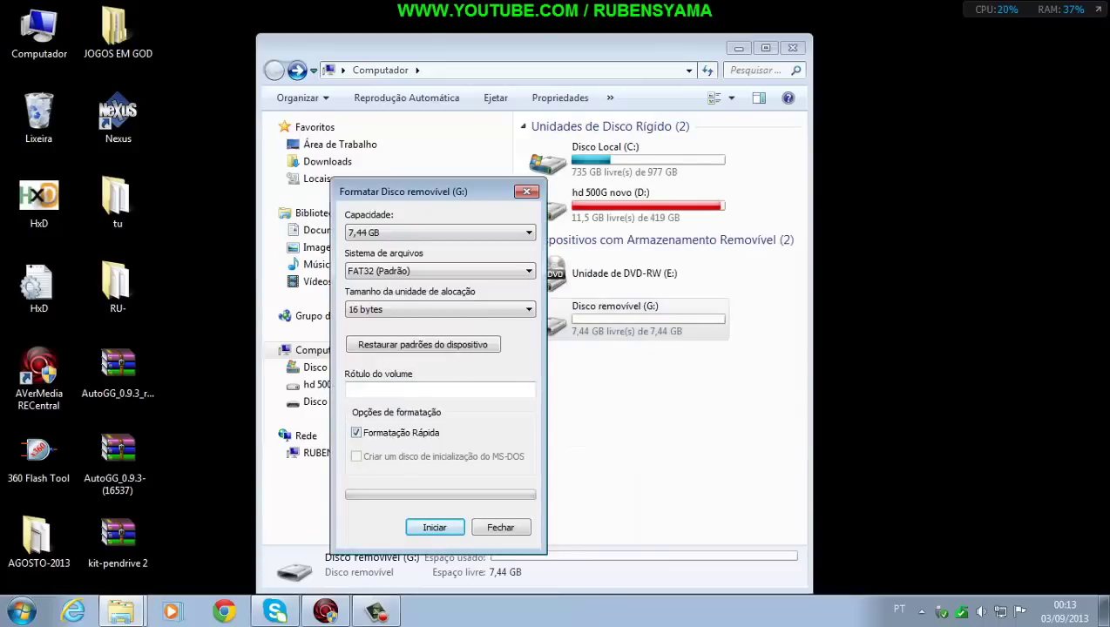
left_click(435, 527)
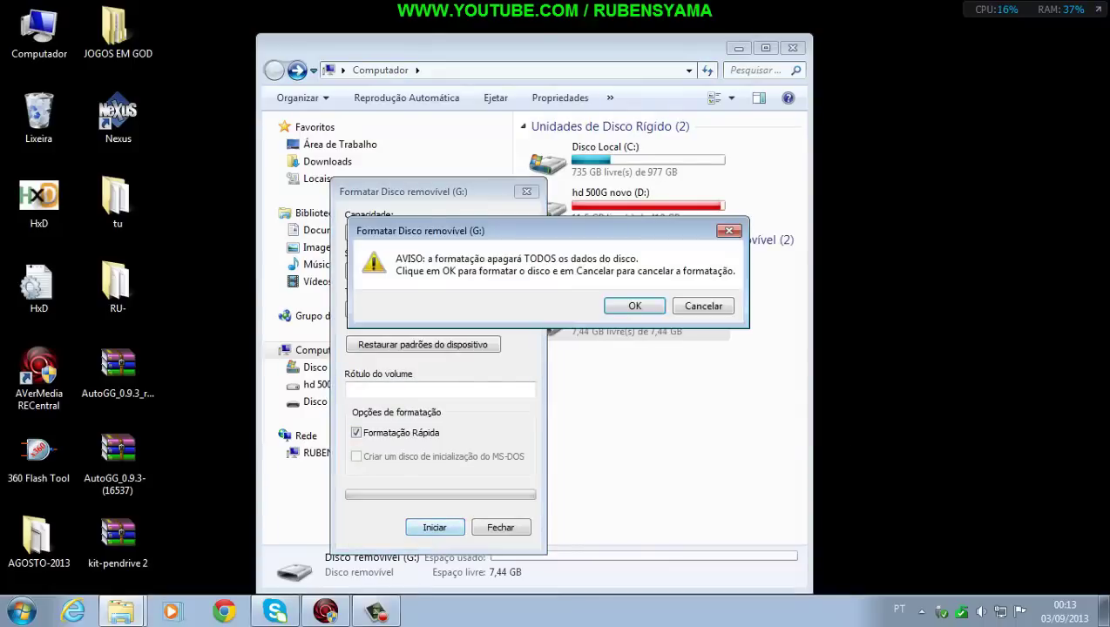
key("Return")
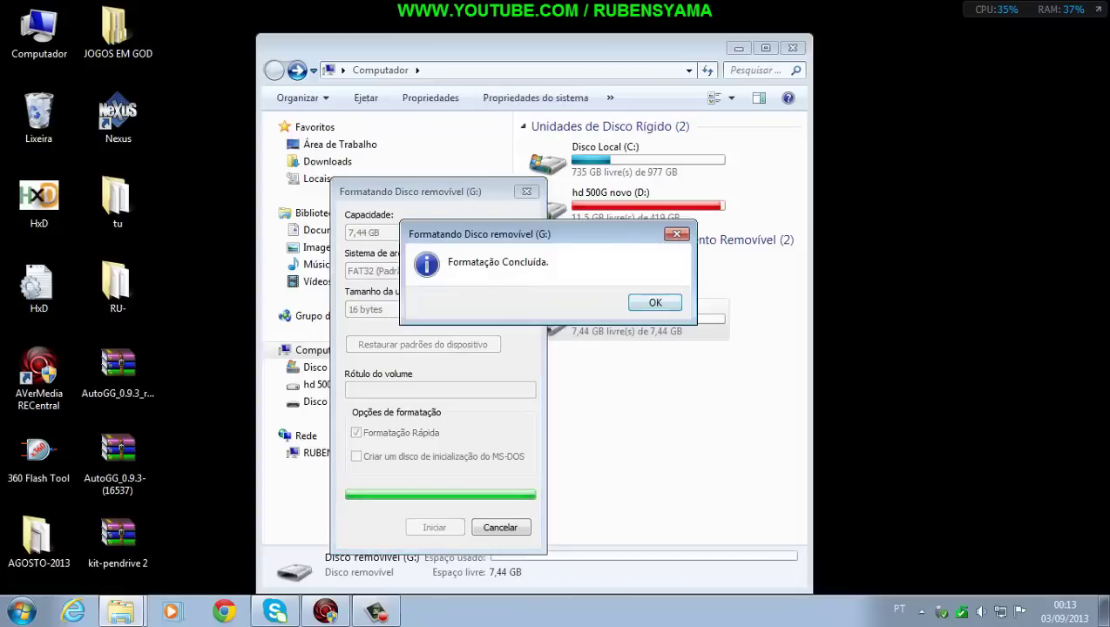
left_click(653, 300)
left_click(500, 527)
left_click_drag(540, 43, 408, 47)
left_click(660, 55)
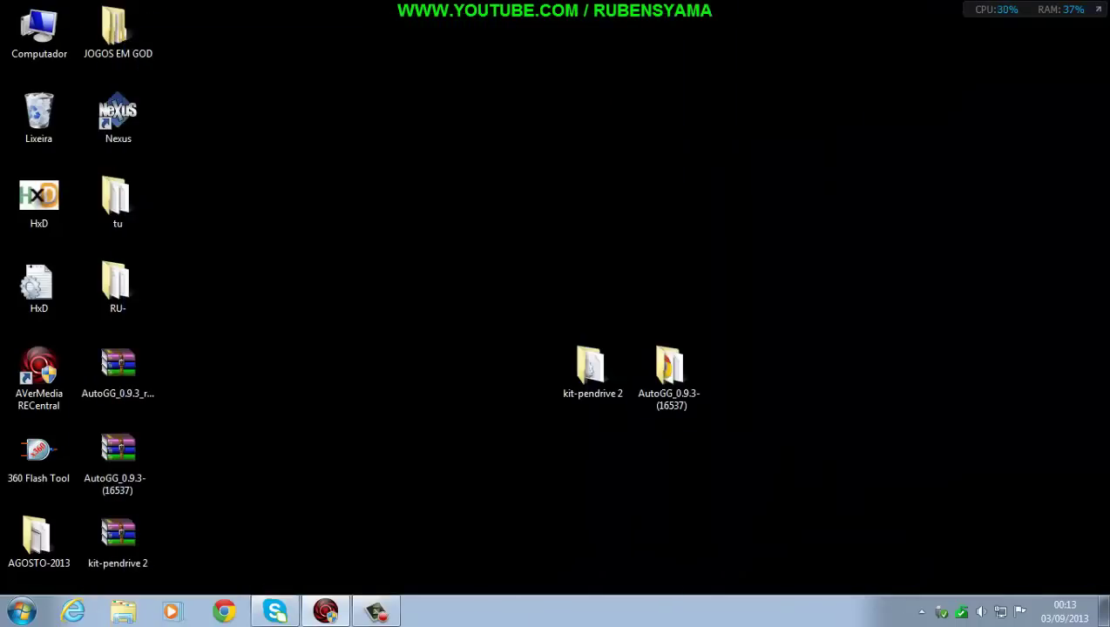
Copy dash_launch_v3.08, FreestyleRev-775 and launch from the kit-pendrive 2 folder to the clipboard, and close the folder
double_click(592, 370)
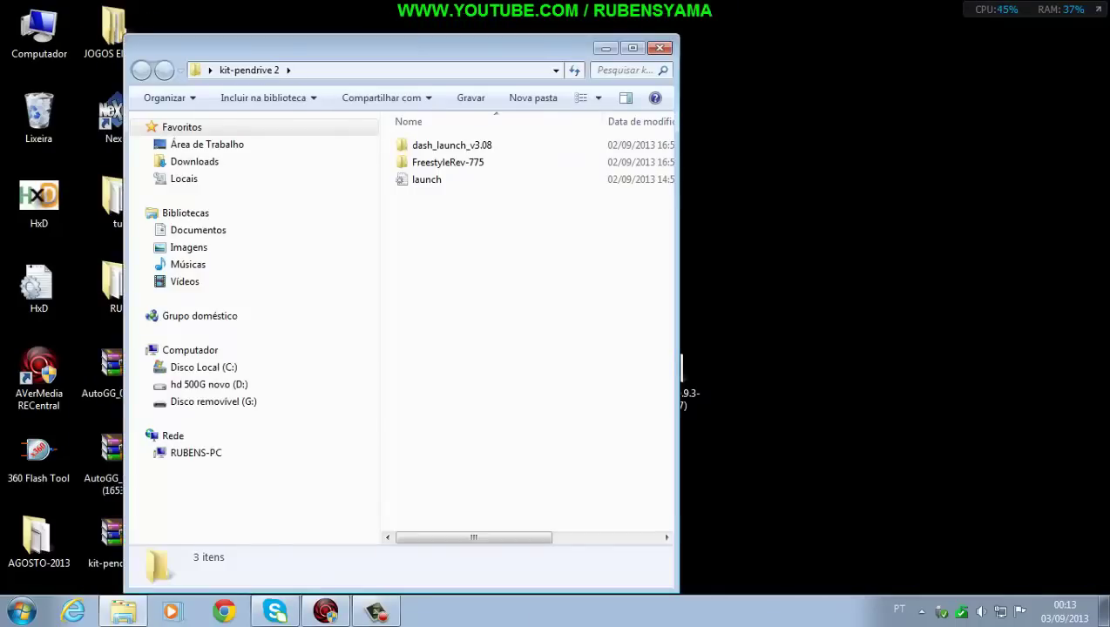
left_click_drag(410, 211, 393, 141)
right_click(409, 147)
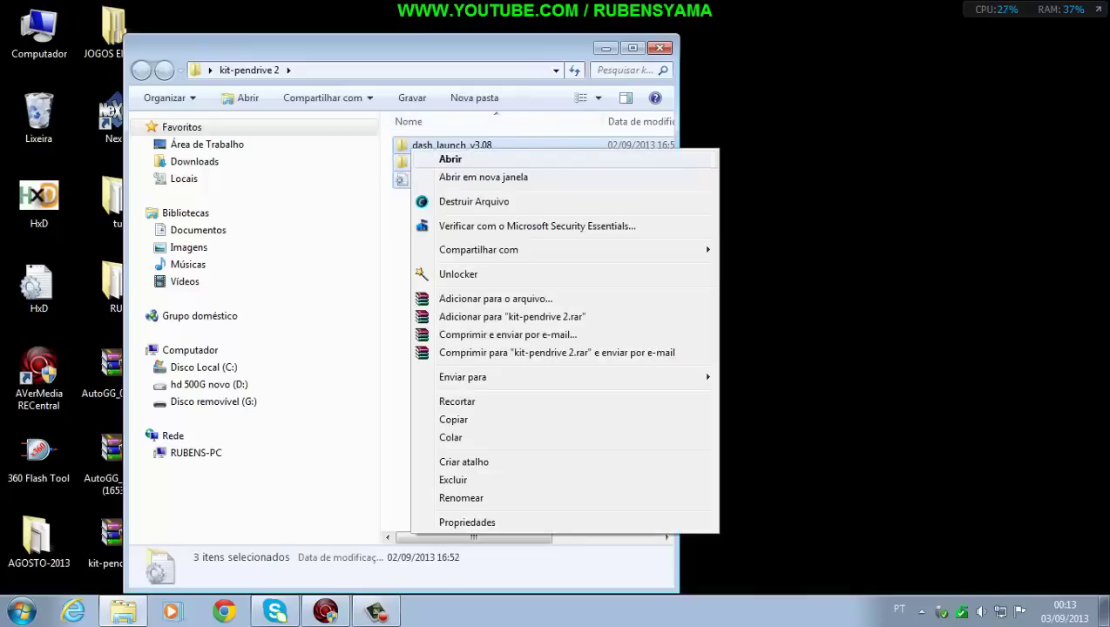
left_click(453, 419)
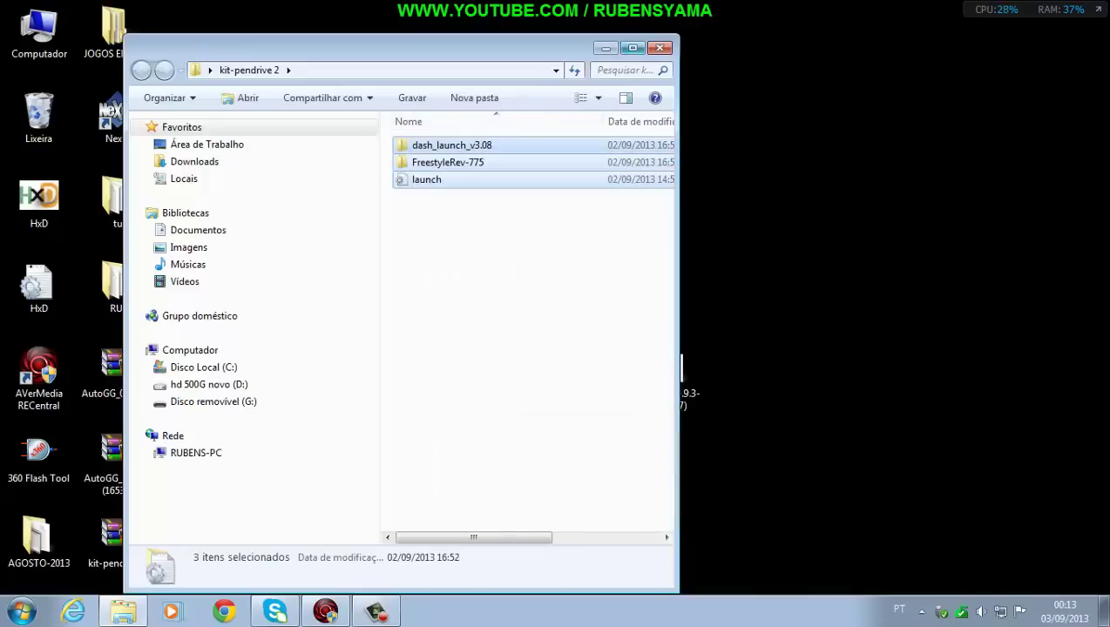
key("alt+F4")
Paste the copied kit-pendrive 2 items into the root of removable drive G:
key("super+e")
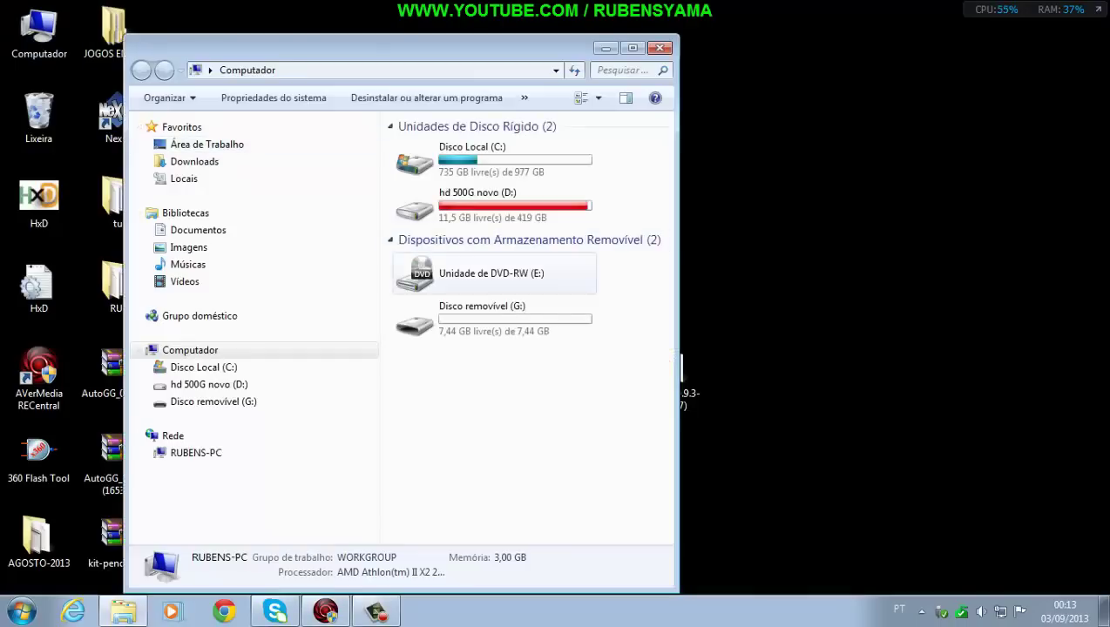
left_click(488, 319)
double_click(488, 319)
right_click(446, 310)
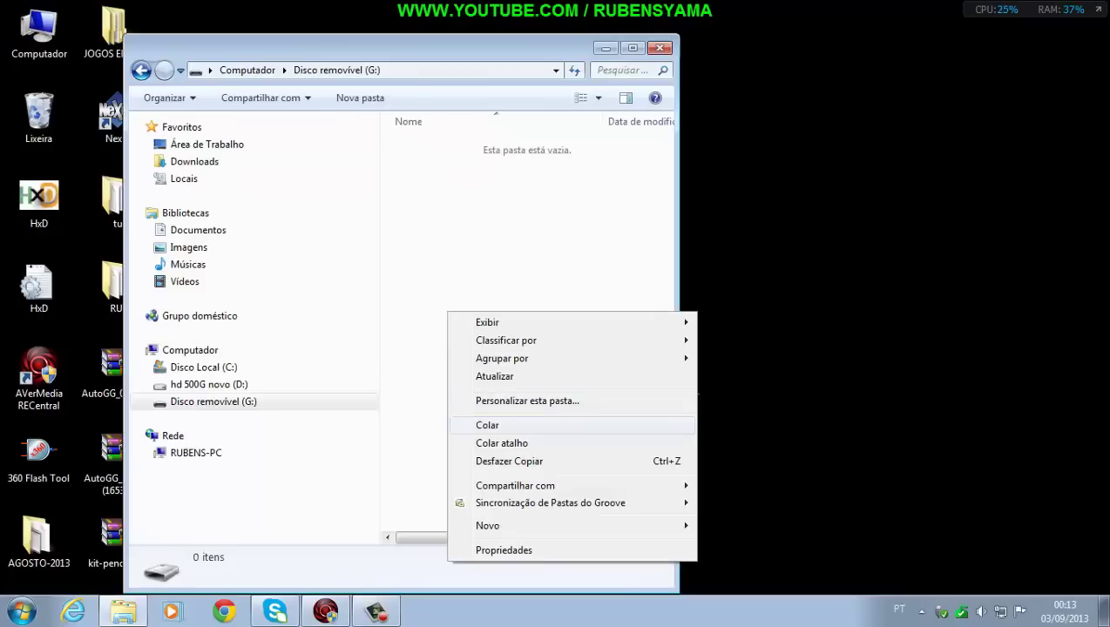
left_click(488, 425)
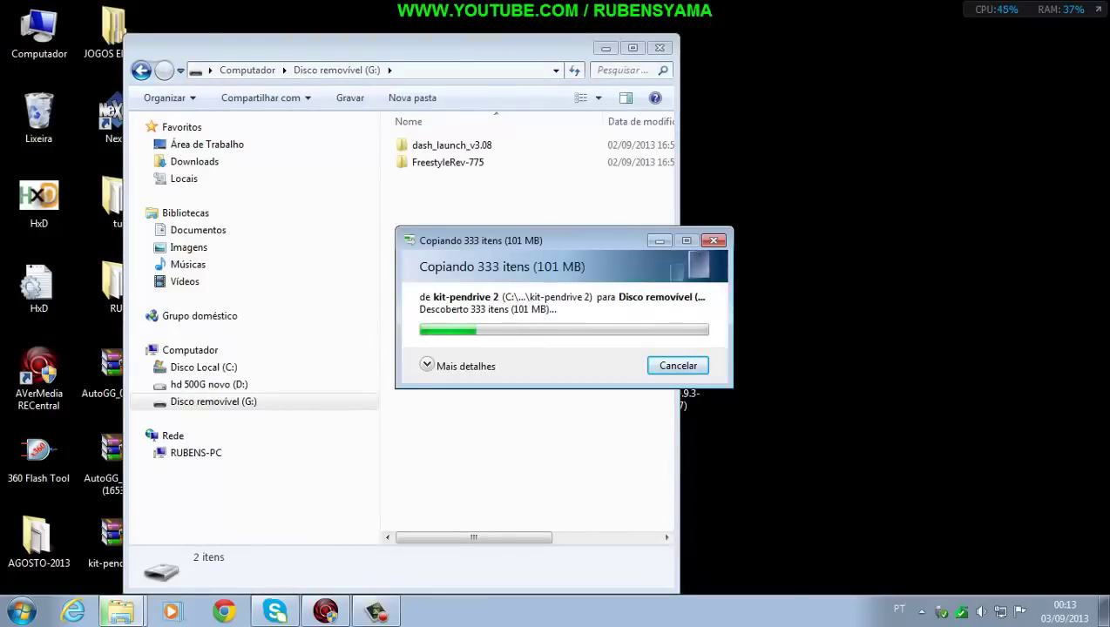
Switch to RECentral in full screen, check the console's system information entry, and minimize the capture view and close the drive window
left_click(325, 610)
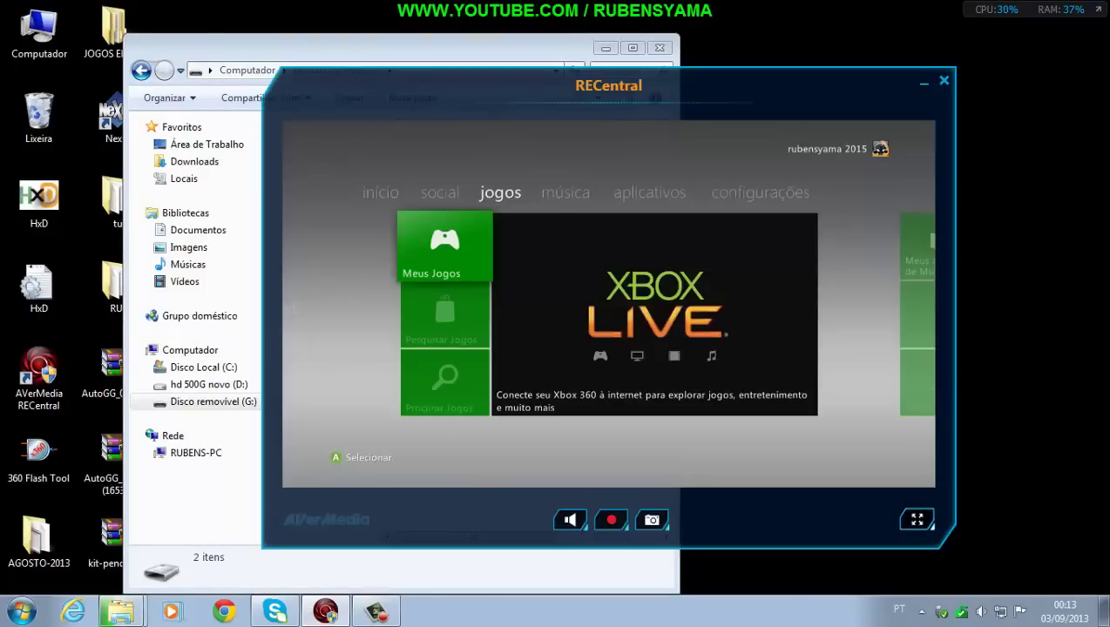
left_click(917, 520)
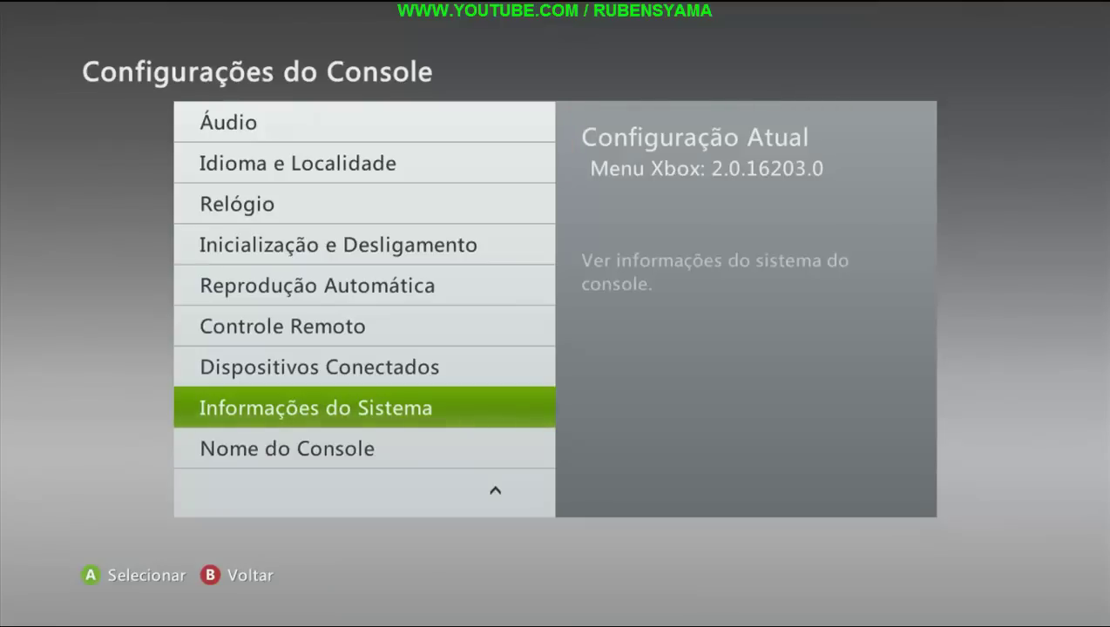
key("Escape")
key("Escape")
key("Left")
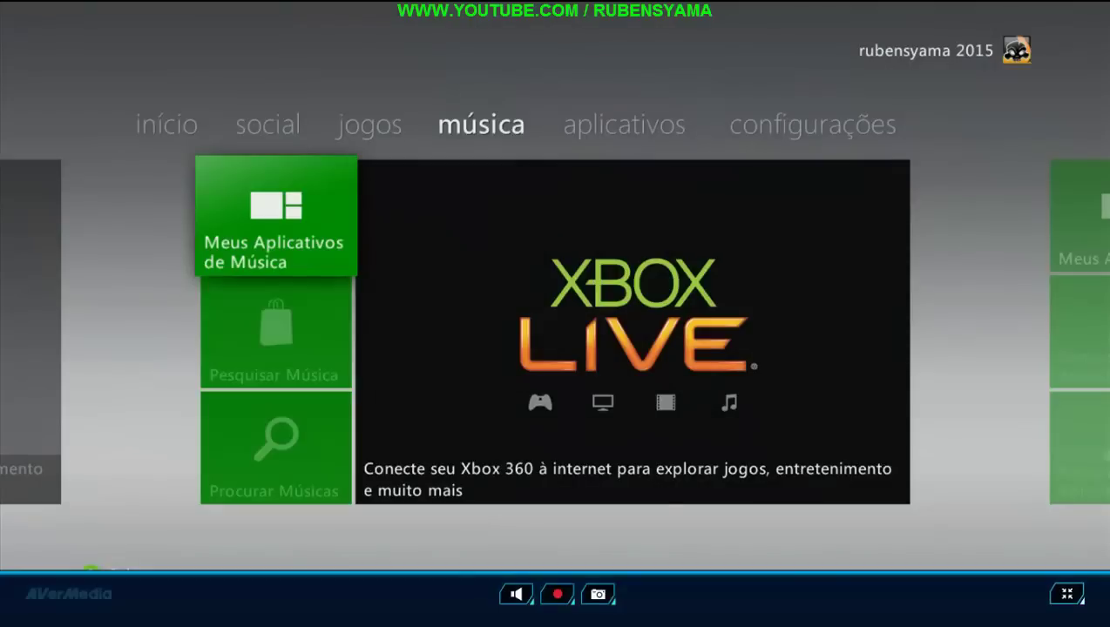
left_click(1065, 593)
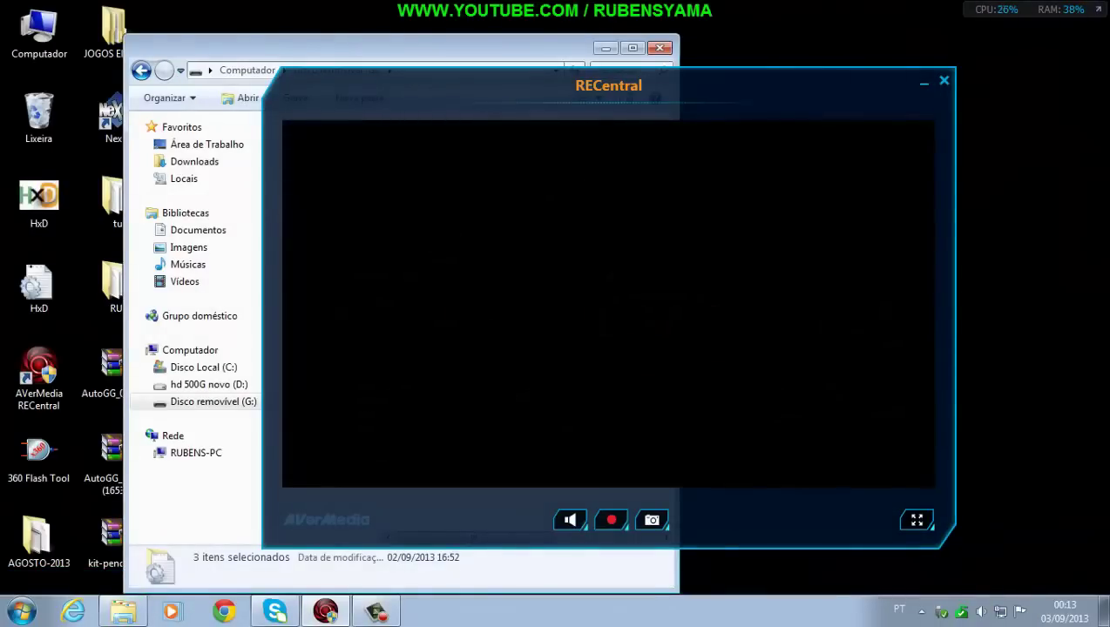
left_click(924, 82)
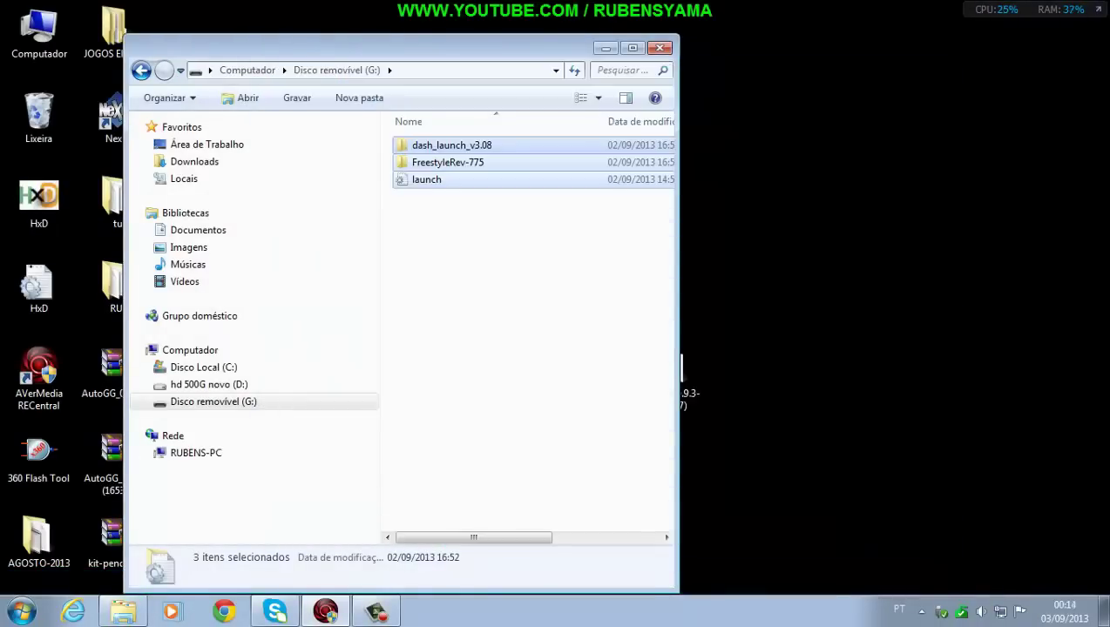
left_click(661, 47)
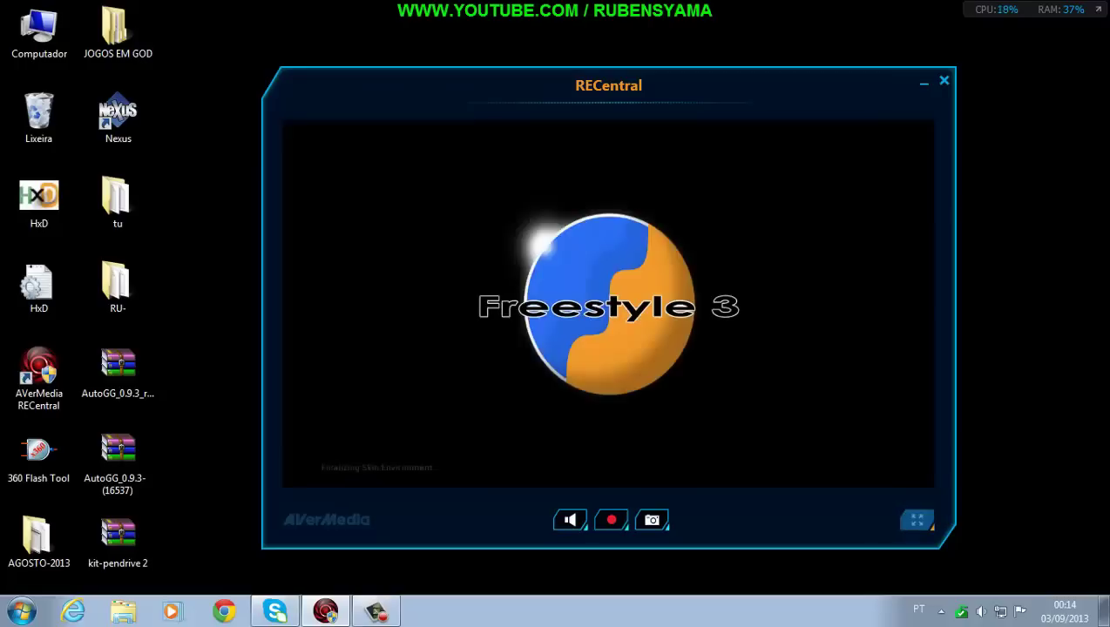
Show the console capture in full screen and open the Overscan options in the Freestyle system settings
left_click(916, 520)
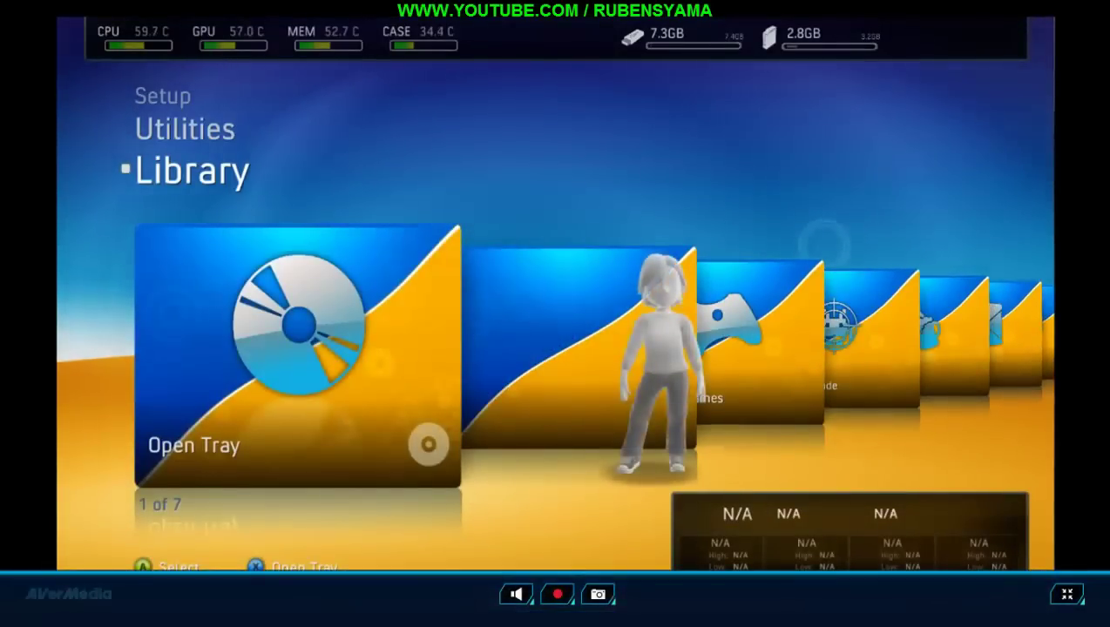
key("Down")
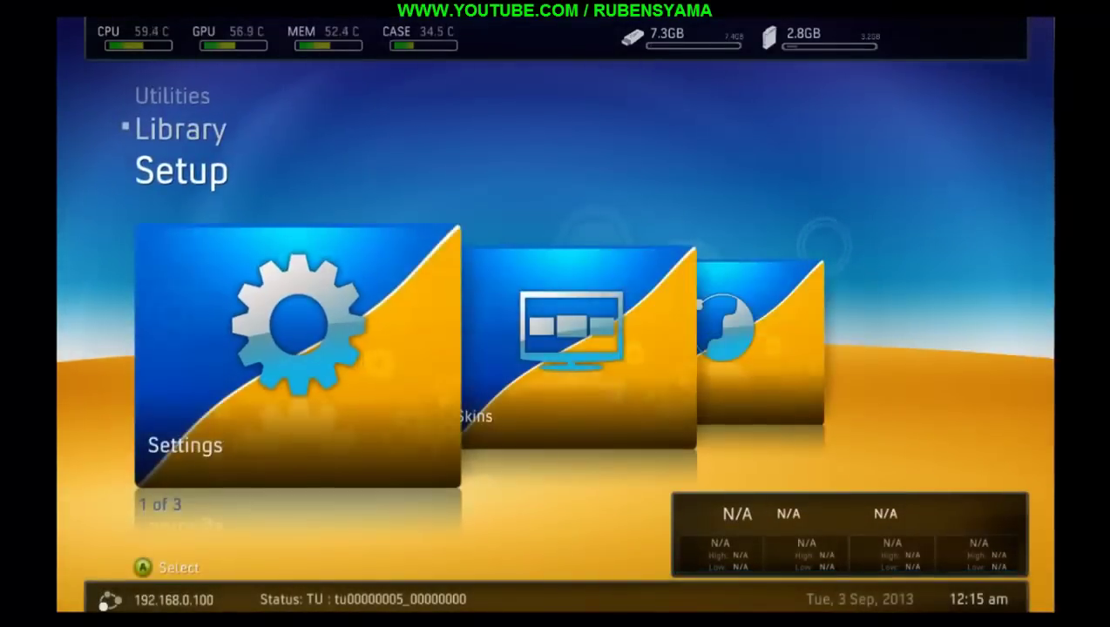
key("Return")
key("Down")
key("Down")
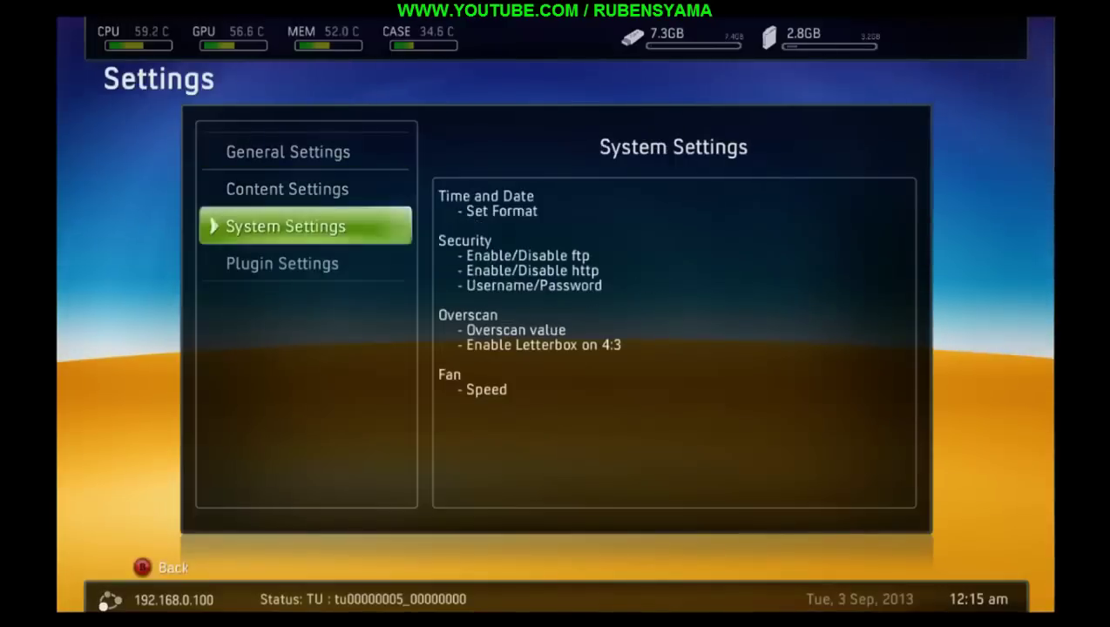
key("Return")
key("Down")
key("Down")
key("Return")
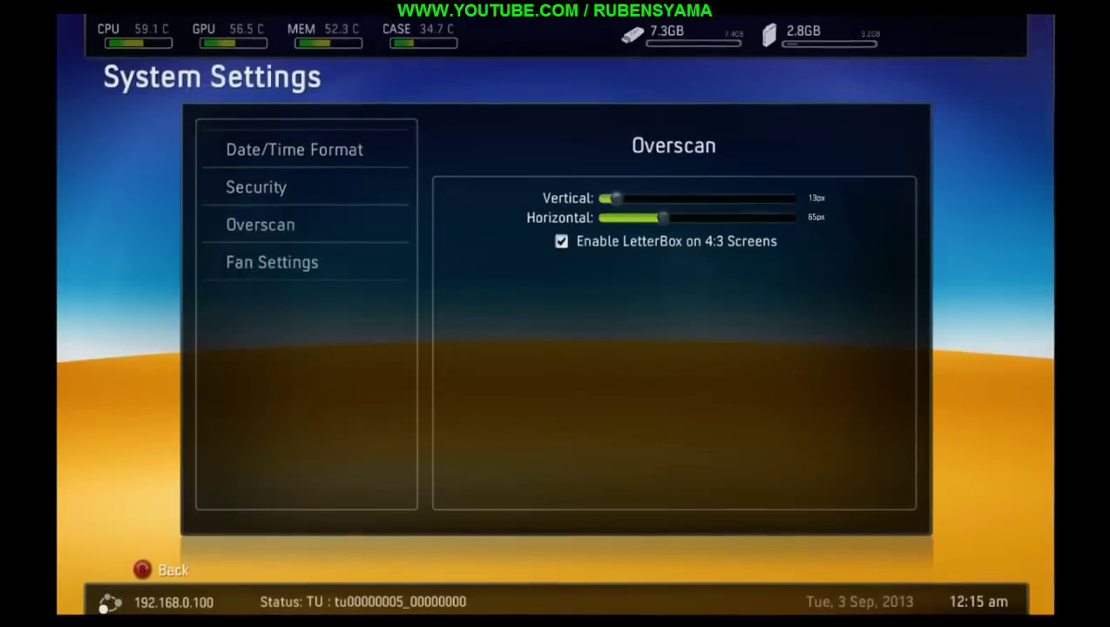
Set the vertical overscan to 0 px
key("Left")
key("Left")
key("Left")
key("Left")
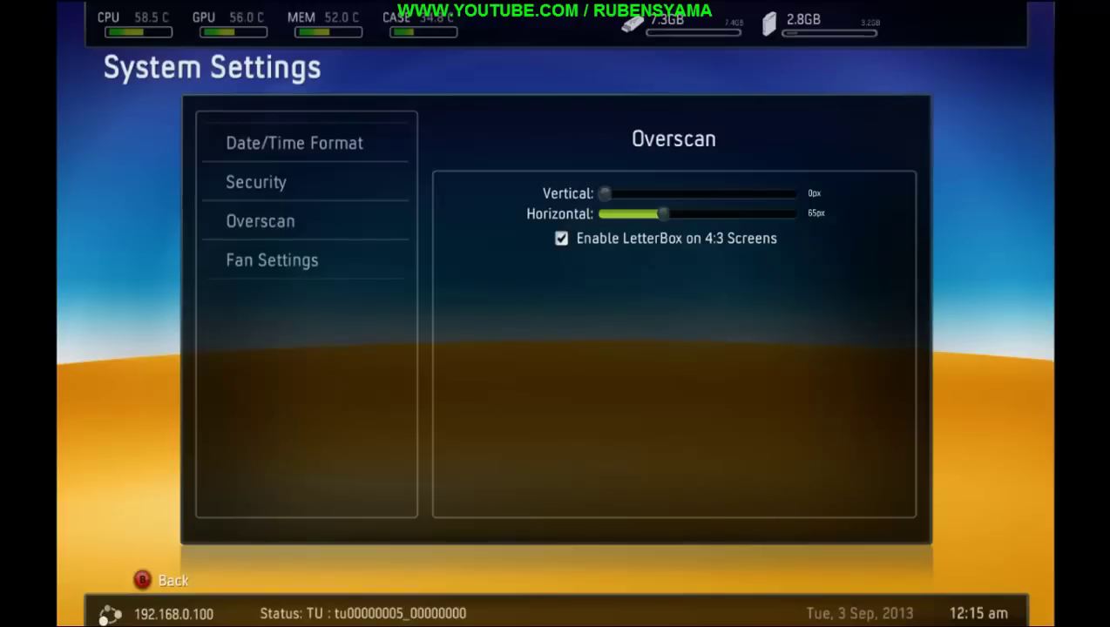
Set the horizontal overscan to 0 px
key("Down")
key("Left")
key("Left")
key("Left")
key("Left")
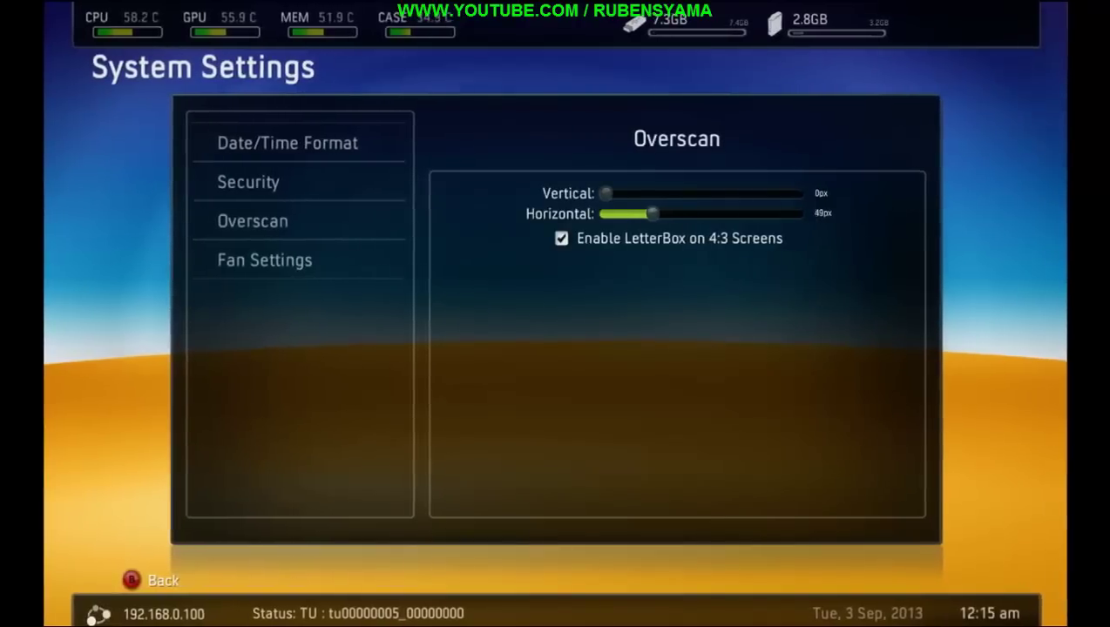
key("Left")
key("Left")
key("Left")
key("Left")
key("Left")
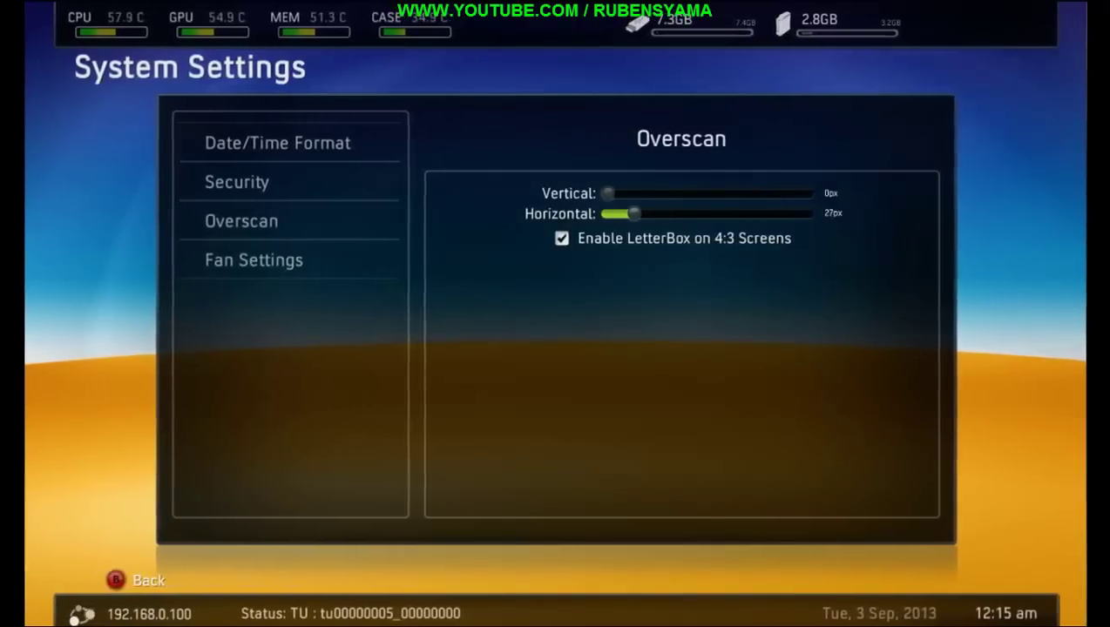
key("Left")
key("Left")
key("Left")
key("Left")
key("Left")
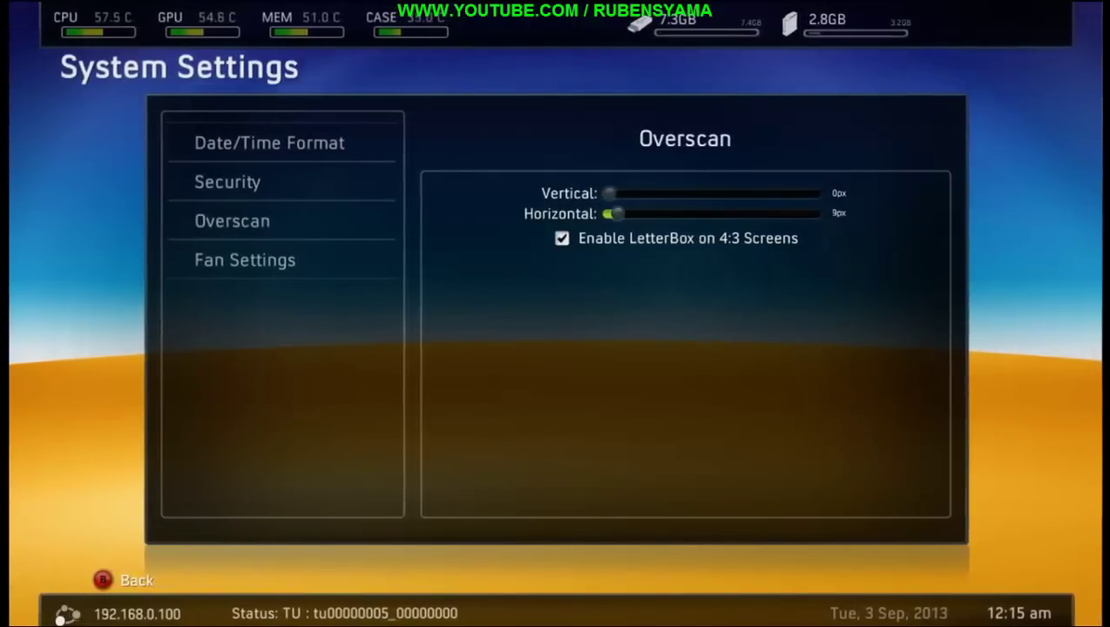
key("Left")
key("Left")
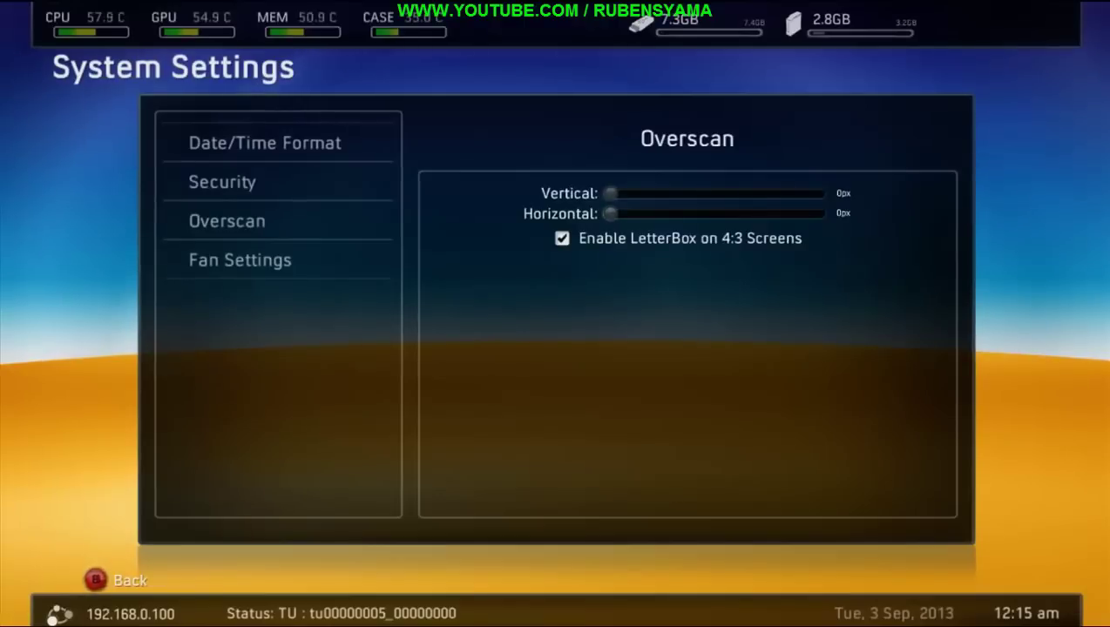
Leave the dashboard settings, return to the Library section and take the capture view out of full screen
key("Escape")
key("Escape")
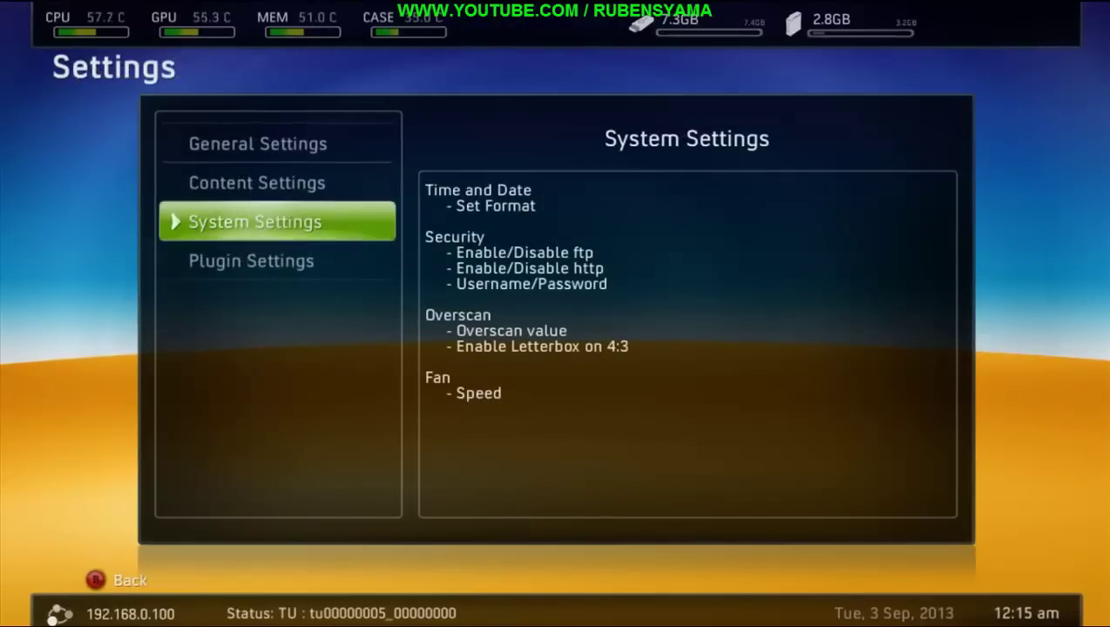
key("Escape")
key("Down")
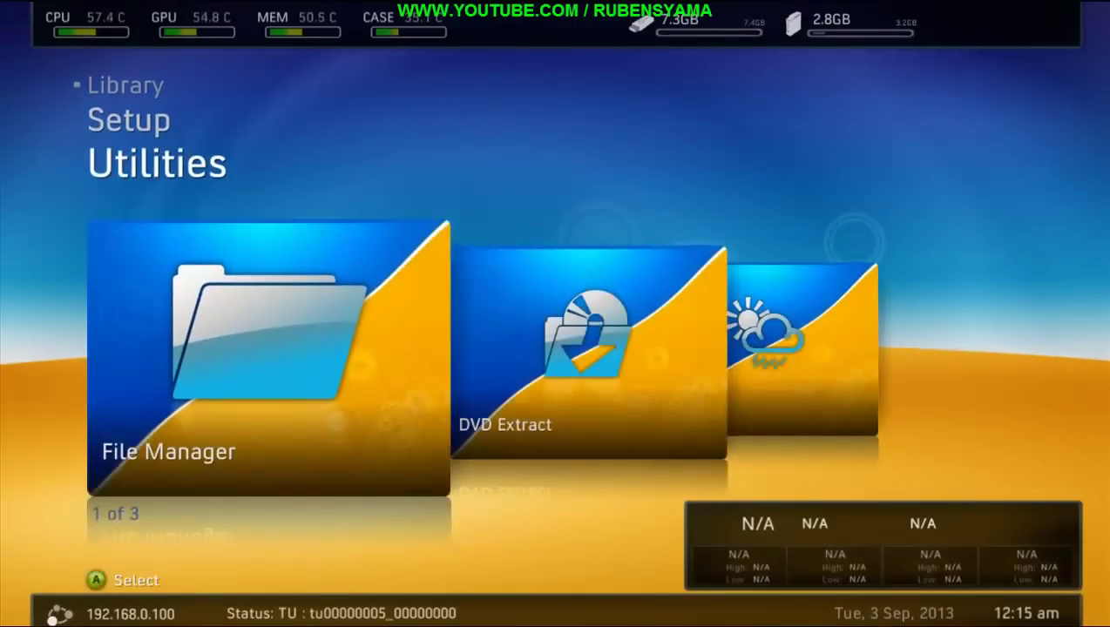
key("Down")
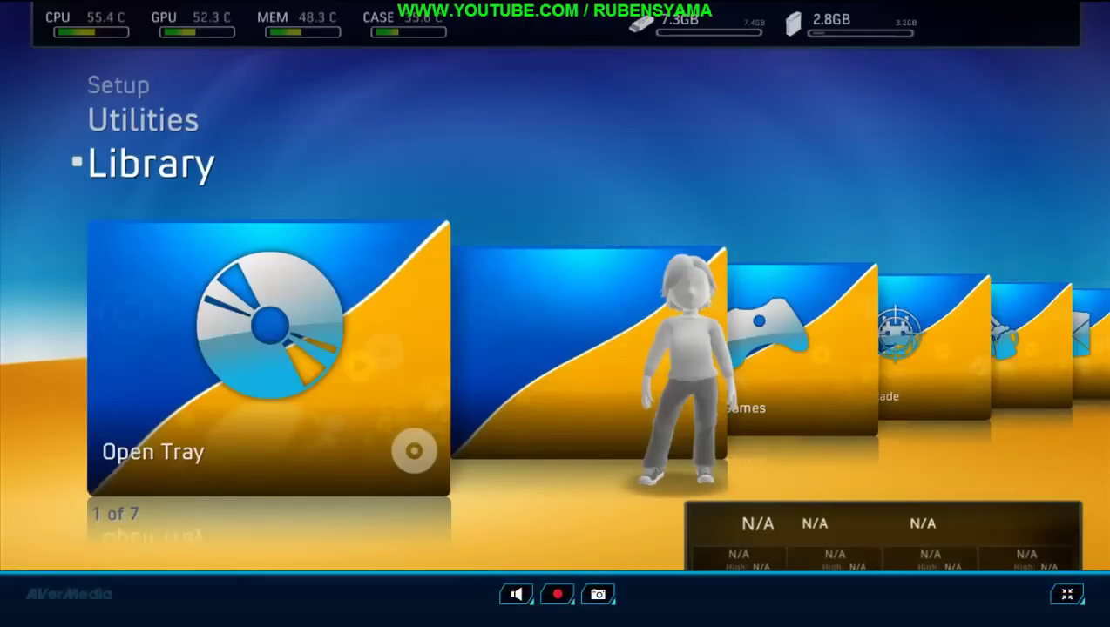
left_click(1066, 594)
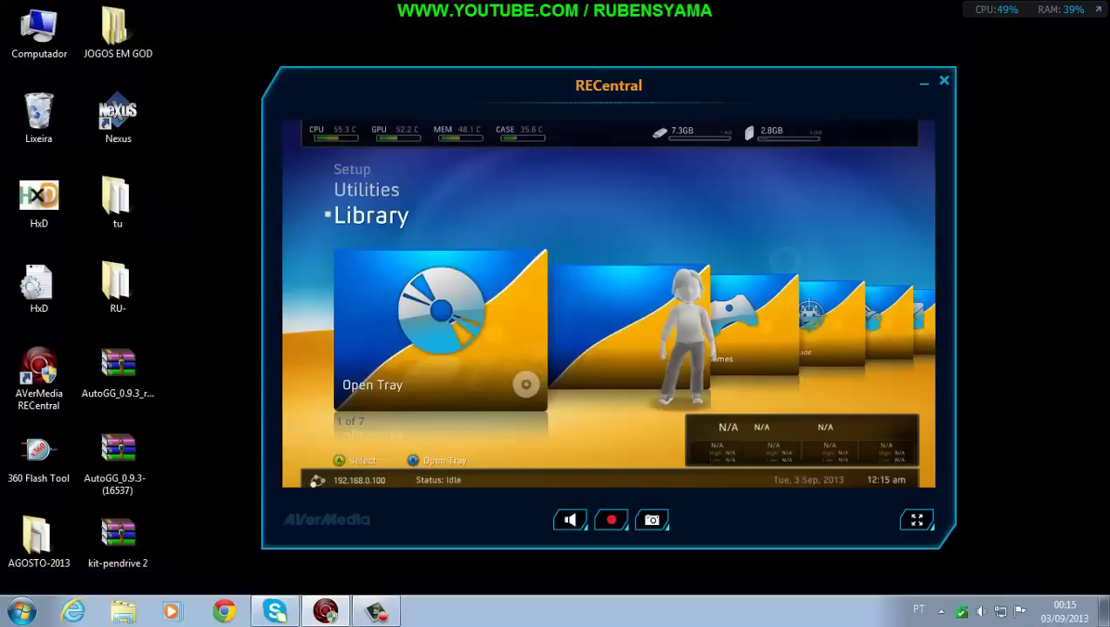